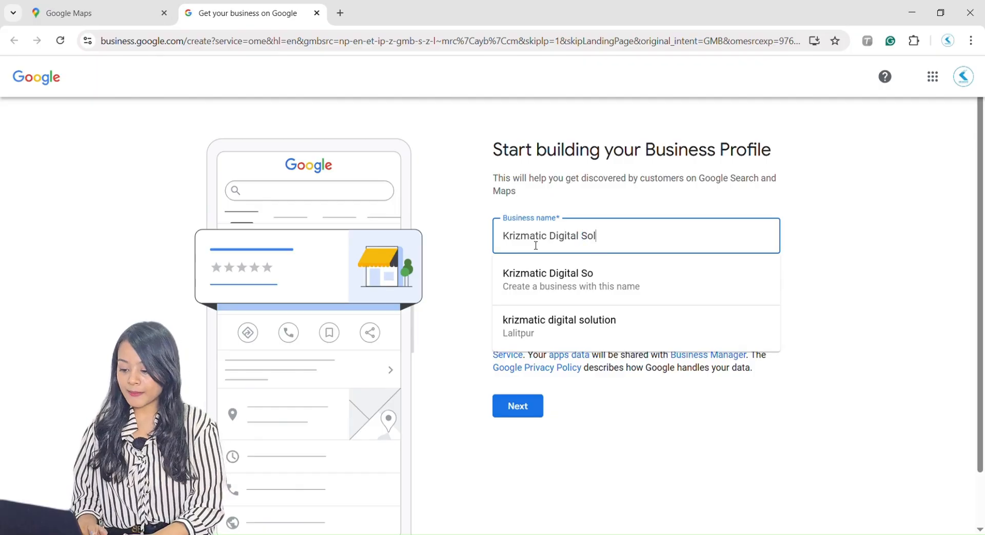
Step: Enter Krizmatic Digital Solution as the business name, set the category to Internet marketing service, and continue
{"action": "left_click", "coordinate": [495, 287]}
{"action": "left_click", "coordinate": [547, 301]}
{"action": "type", "text": "Inte"}
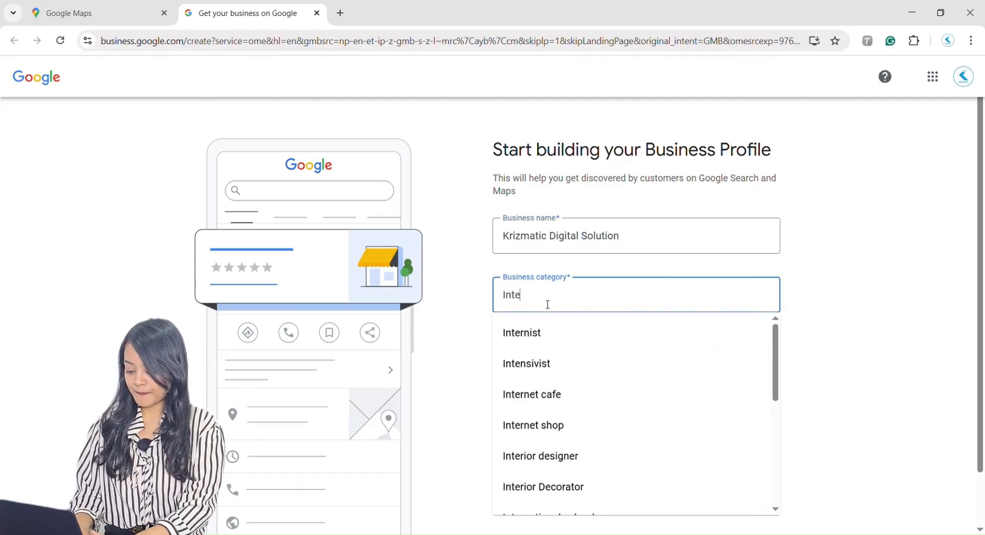
{"action": "type", "text": "rnet ma"}
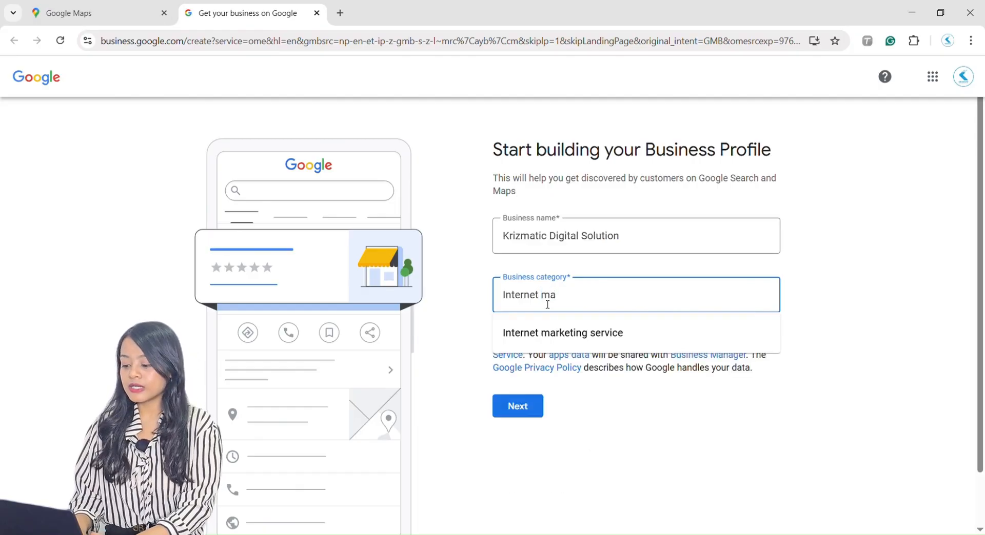
{"action": "left_click", "coordinate": [512, 334]}
{"action": "left_click", "coordinate": [510, 406]}
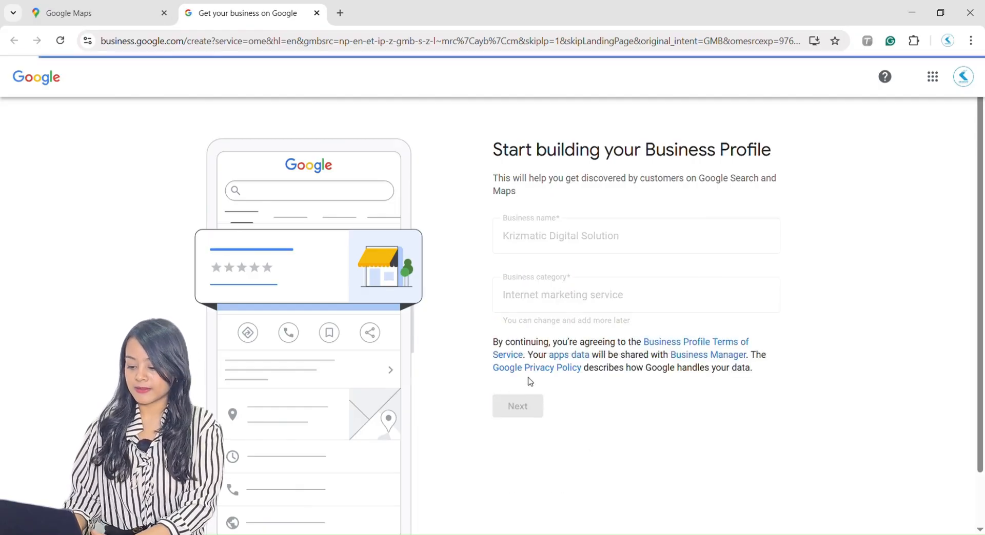
Step: Choose to add a location customers can visit and submit the business's street address, city and postal code
{"action": "left_click", "coordinate": [509, 280]}
{"action": "left_click", "coordinate": [517, 365]}
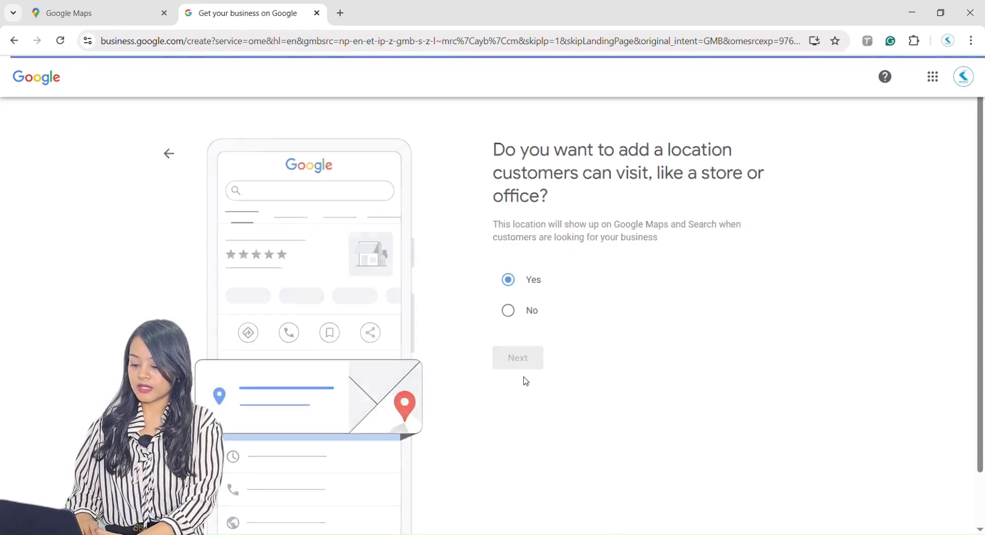
{"action": "left_click", "coordinate": [551, 289]}
{"action": "type", "text": "Ma"}
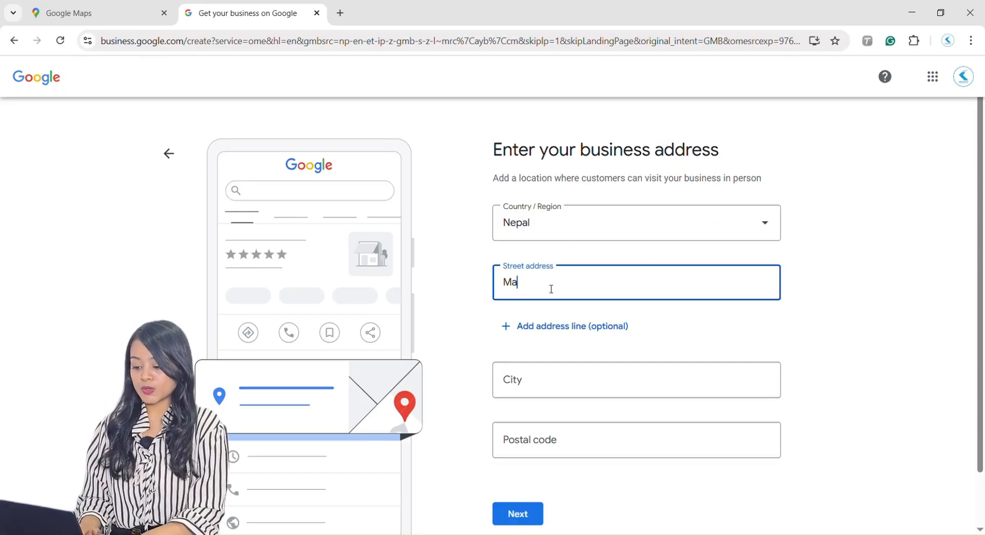
{"action": "type", "text": "dhyapur Thimi"}
{"action": "key", "text": "Tab"}
{"action": "key", "text": "Tab"}
{"action": "type", "text": "Bhaktapur"}
{"action": "key", "text": "Tab"}
{"action": "type", "text": "44800"}
{"action": "scroll", "coordinate": [659, 237], "scroll_direction": "down", "scroll_amount": 1}
{"action": "left_click", "coordinate": [518, 455]}
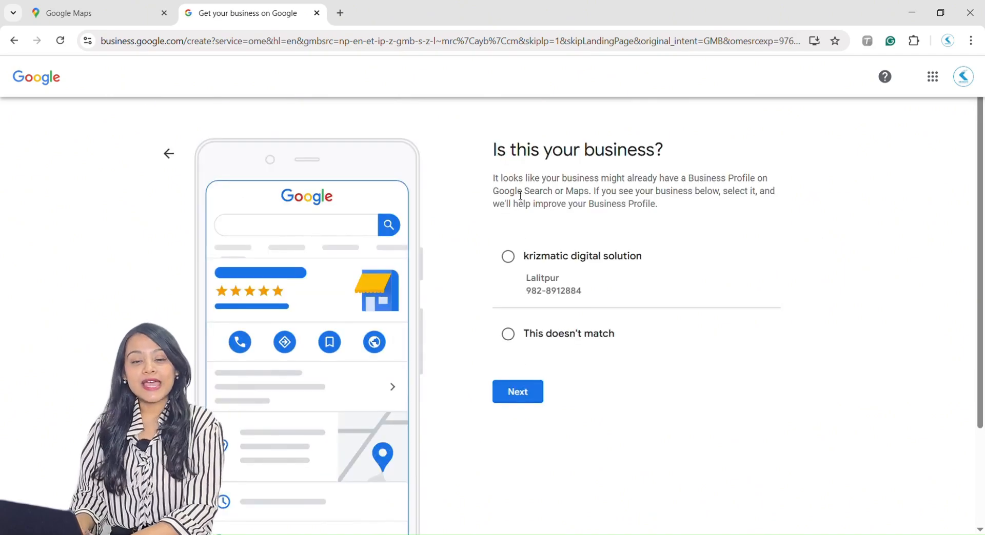
Step: Mark the suggested existing business as not matching and reposition the map marker just north of Nagarkot Rd
{"action": "left_click", "coordinate": [508, 336]}
{"action": "left_click", "coordinate": [521, 394]}
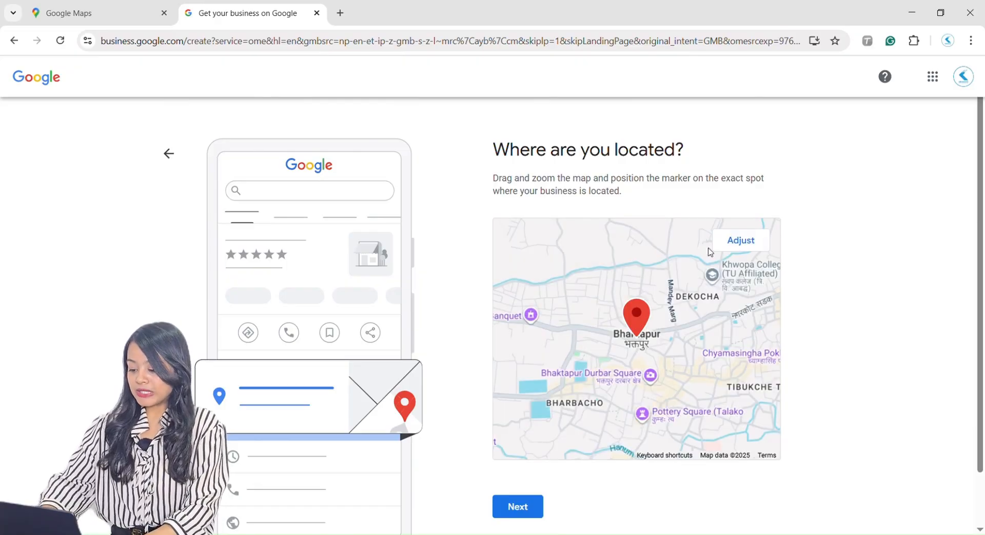
{"action": "left_click", "coordinate": [737, 242]}
{"action": "scroll", "coordinate": [638, 353], "scroll_direction": "up", "scroll_amount": 2}
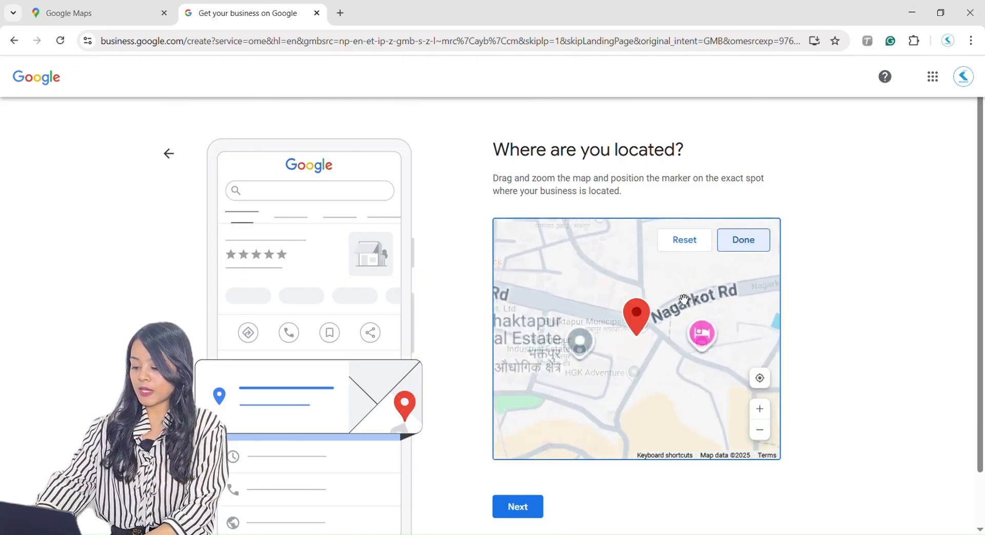
{"action": "left_click_drag", "start_coordinate": [683, 336], "coordinate": [703, 370]}
{"action": "scroll", "coordinate": [686, 364], "scroll_direction": "down", "scroll_amount": 1}
{"action": "scroll", "coordinate": [682, 369], "scroll_direction": "up", "scroll_amount": 2}
{"action": "scroll", "coordinate": [674, 370], "scroll_direction": "up", "scroll_amount": 1}
{"action": "left_click_drag", "start_coordinate": [674, 370], "coordinate": [657, 315]}
{"action": "left_click", "coordinate": [762, 242]}
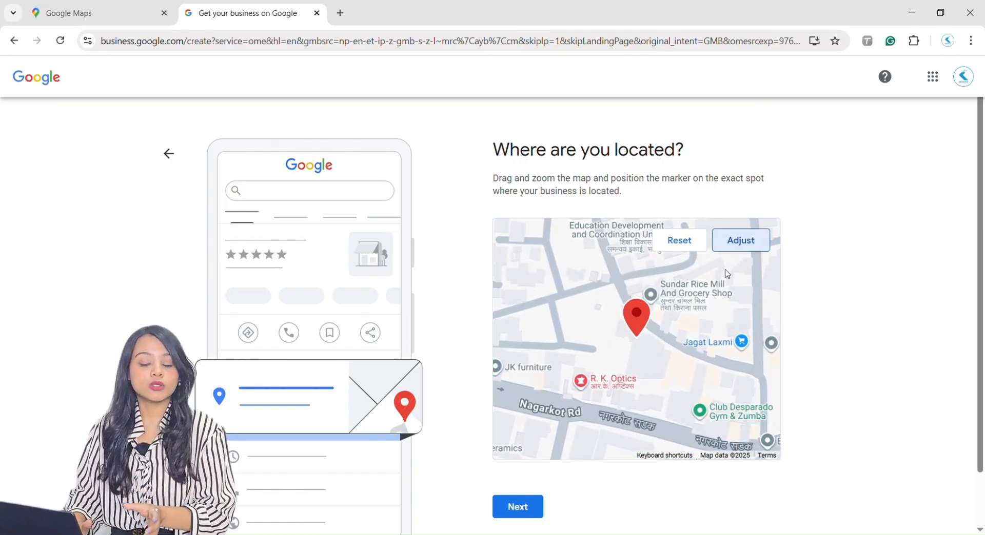
{"action": "left_click", "coordinate": [518, 507]}
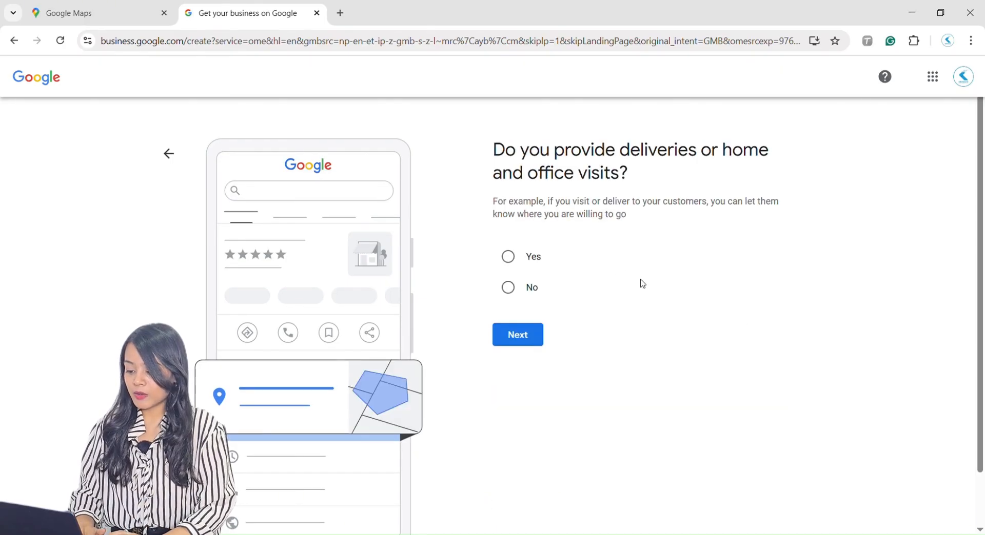
Step: Answer Yes to providing deliveries or home and office visits, and continue without adding any service areas
{"action": "left_click", "coordinate": [509, 265]}
{"action": "left_click", "coordinate": [506, 344]}
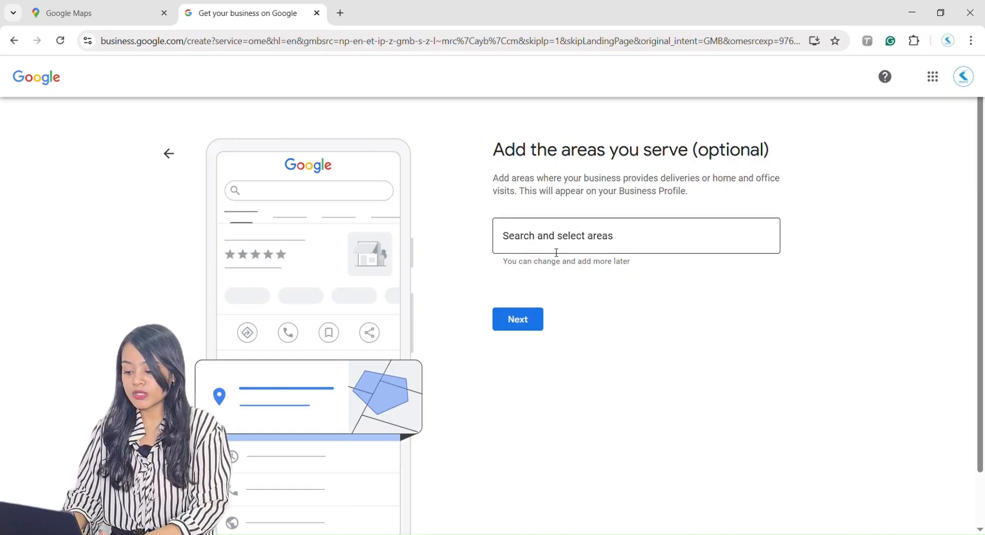
{"action": "left_click", "coordinate": [511, 319]}
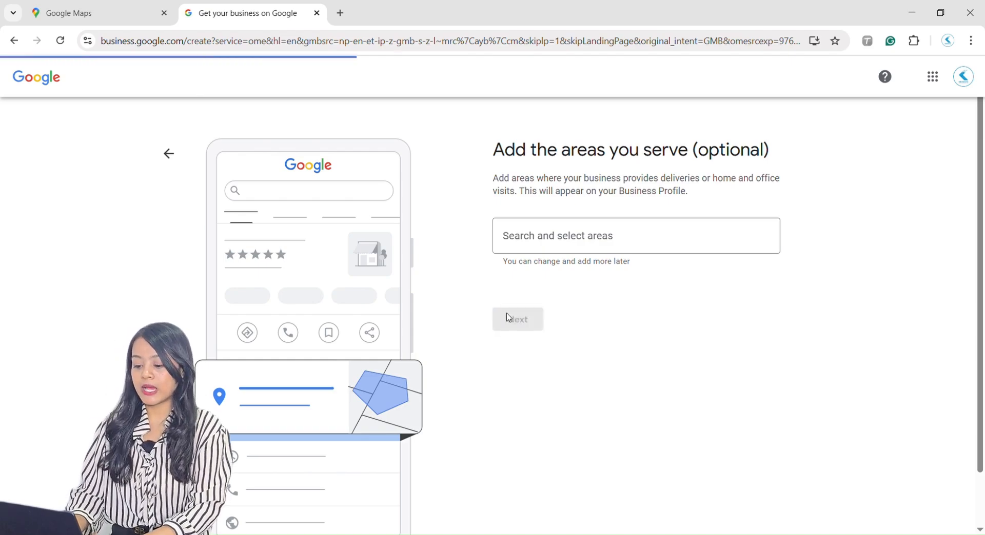
Step: Enter the business phone number and the website krizmatic.com as the customer contact details, and continue
{"action": "left_click", "coordinate": [585, 253]}
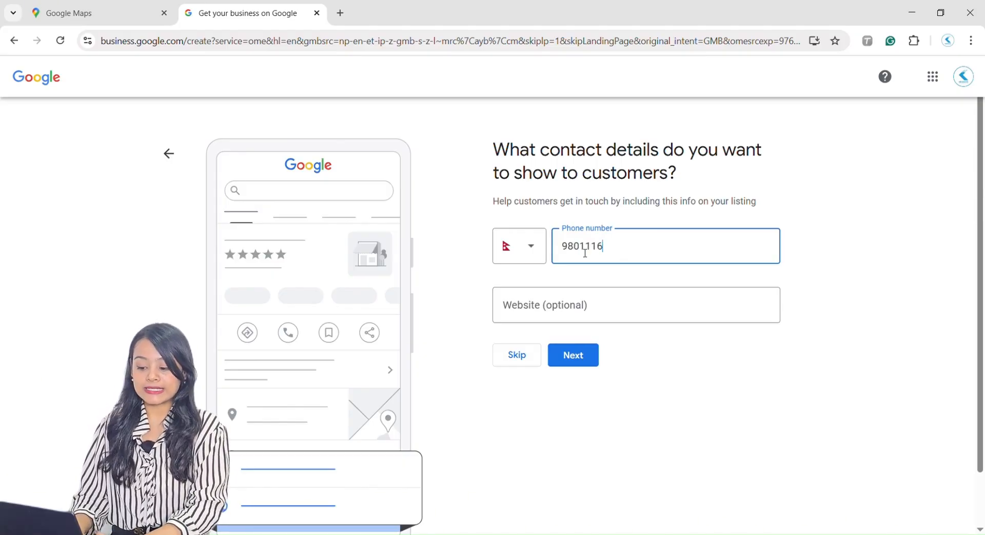
{"action": "left_click", "coordinate": [566, 313]}
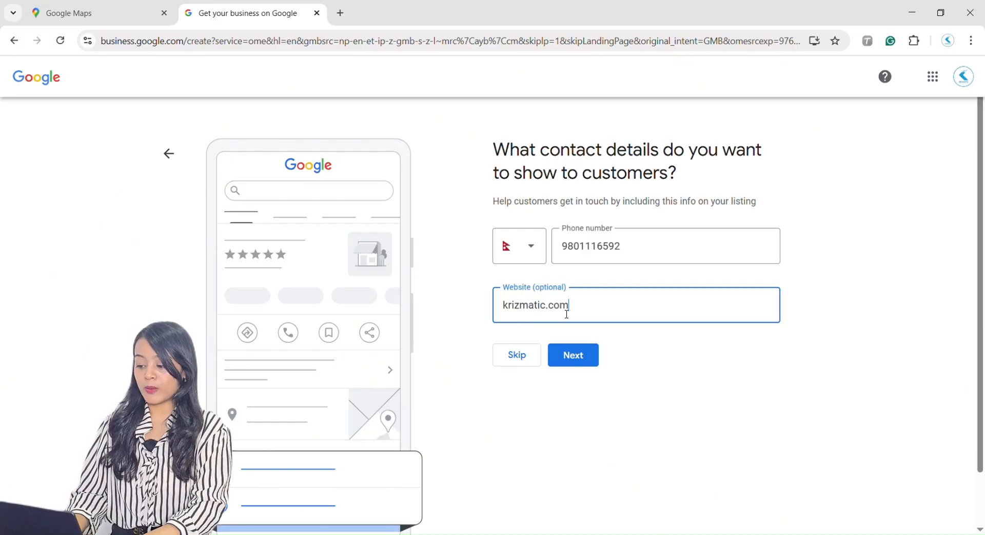
{"action": "left_click", "coordinate": [568, 362]}
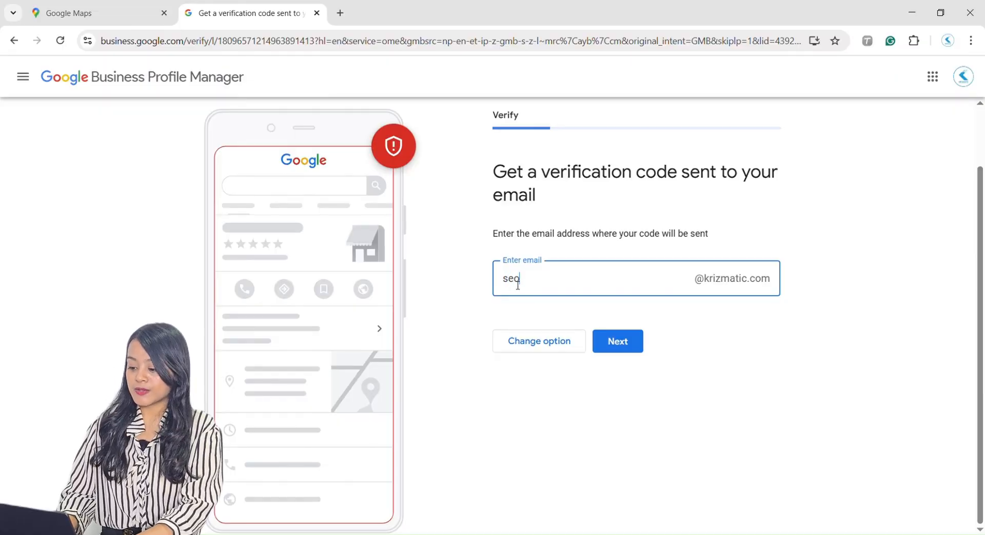
Step: Request the verification code by email, enter the 5-digit code and submit it for verification
{"action": "left_click", "coordinate": [626, 344]}
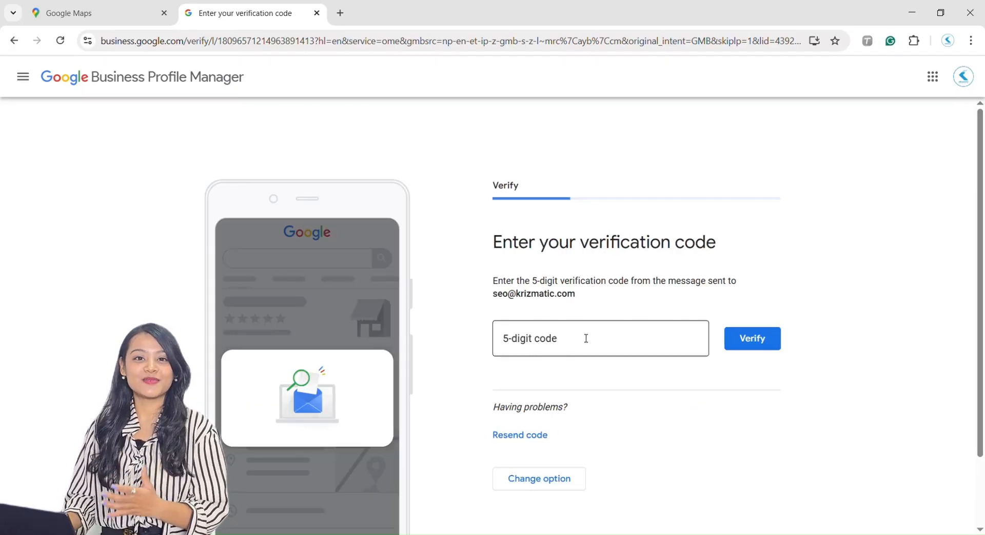
{"action": "left_click", "coordinate": [586, 338]}
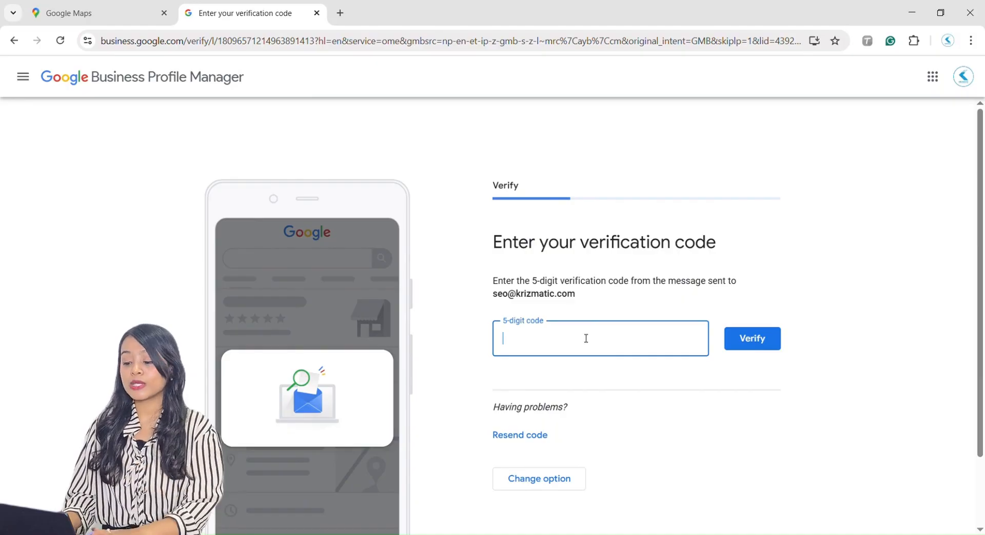
{"action": "left_click", "coordinate": [439, 341]}
{"action": "left_click", "coordinate": [561, 339]}
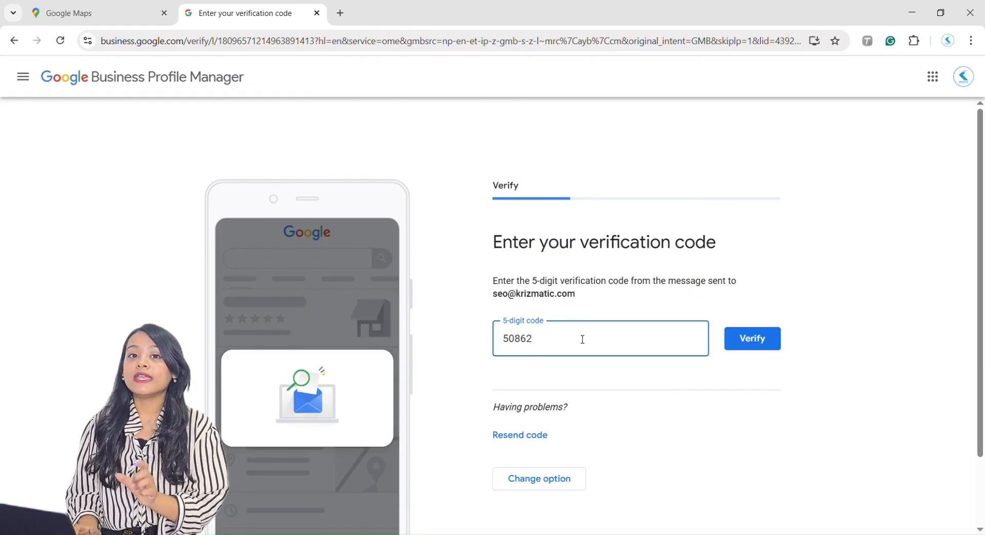
{"action": "left_click", "coordinate": [777, 345]}
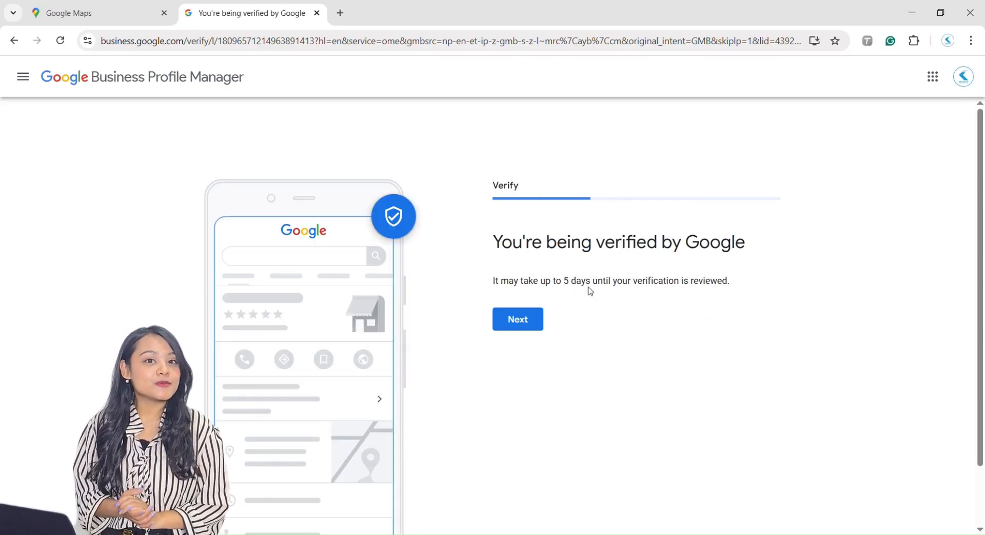
Step: Continue past the verification review notice to profile customization and skip adding services
{"action": "left_click", "coordinate": [524, 323]}
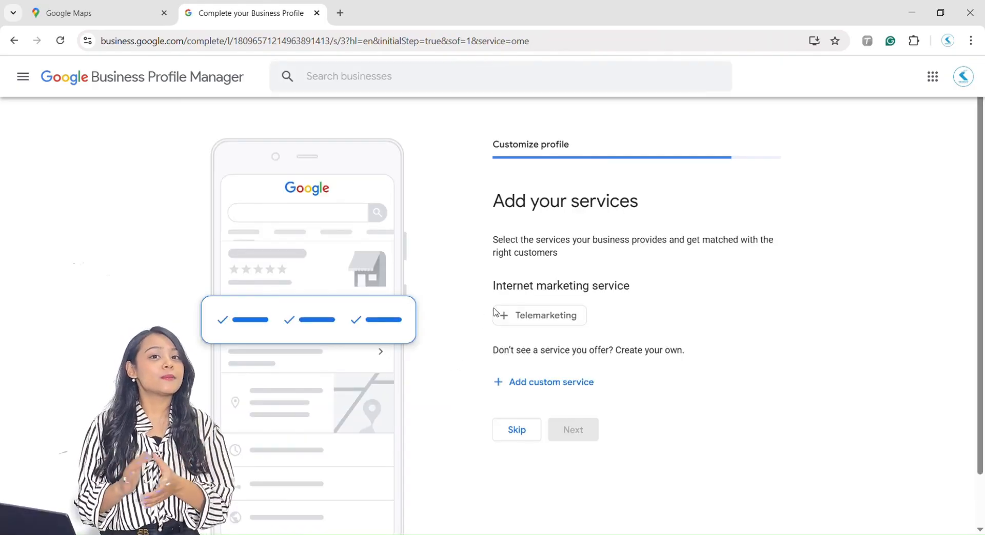
{"action": "left_click", "coordinate": [496, 430]}
{"action": "scroll", "coordinate": [533, 293], "scroll_direction": "down", "scroll_amount": 1}
{"action": "left_click", "coordinate": [574, 234]}
{"action": "left_click", "coordinate": [572, 285]}
{"action": "left_click", "coordinate": [573, 338]}
{"action": "left_click", "coordinate": [572, 392]}
{"action": "scroll", "coordinate": [576, 399], "scroll_direction": "down", "scroll_amount": 1}
{"action": "left_click", "coordinate": [570, 380]}
{"action": "left_click", "coordinate": [571, 433]}
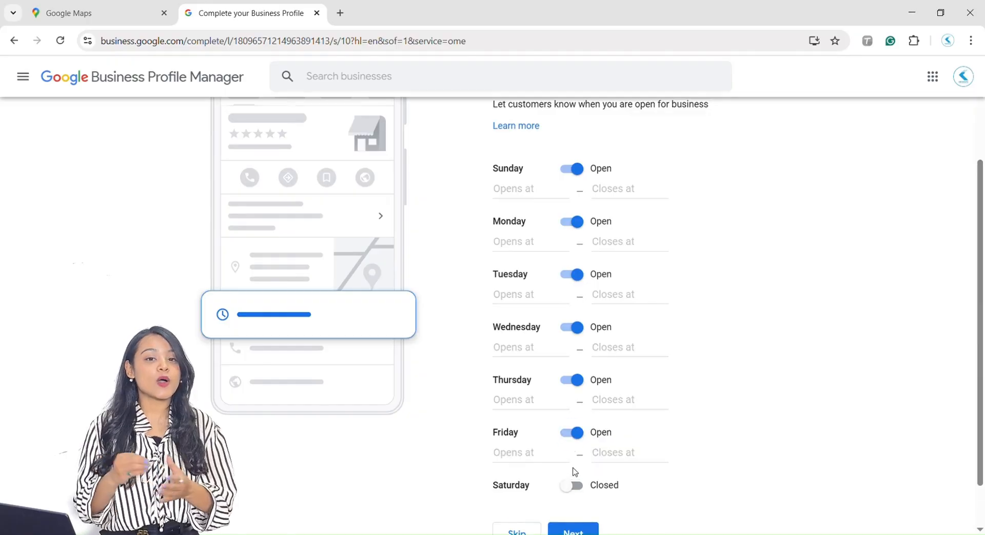
{"action": "scroll", "coordinate": [505, 365], "scroll_direction": "down", "scroll_amount": 1}
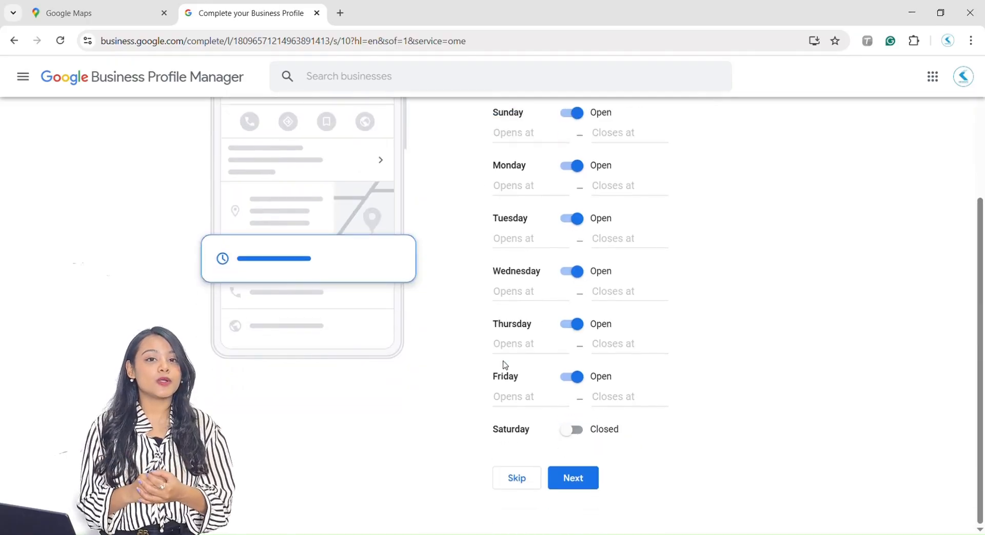
{"action": "left_click", "coordinate": [572, 376]}
{"action": "left_click", "coordinate": [572, 345]}
{"action": "left_click", "coordinate": [572, 310]}
Step: Skip the business hours and save the business description "Krizmatic is a digital marketing and web development agency."
{"action": "left_click", "coordinate": [521, 482]}
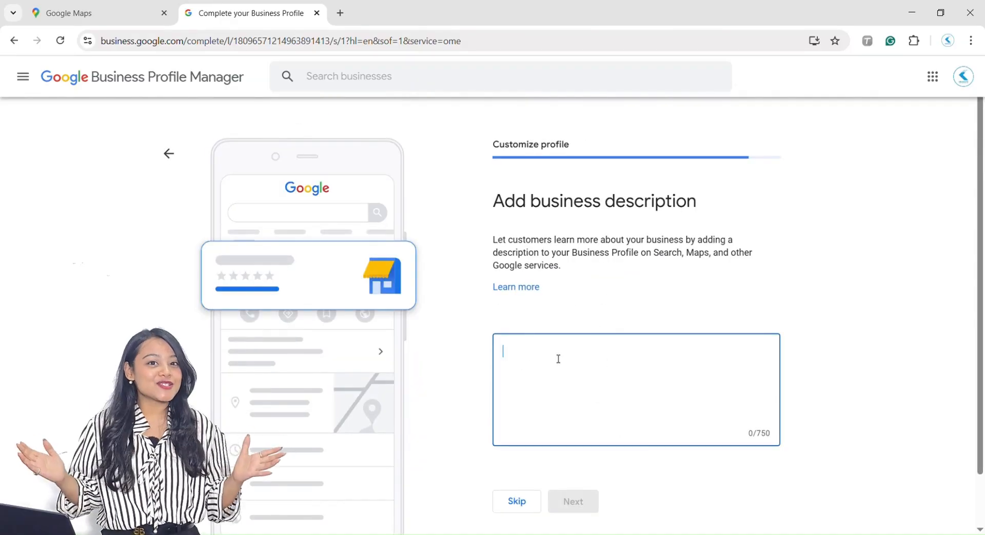
{"action": "type", "text": "Krizmatic is a digital marketing and web development agency."}
{"action": "left_click", "coordinate": [564, 502]}
Step: Skip the business photos, Google Ads and Google Workspace trial offers, and complete the profile setup
{"action": "scroll", "coordinate": [538, 298], "scroll_direction": "down", "scroll_amount": 1}
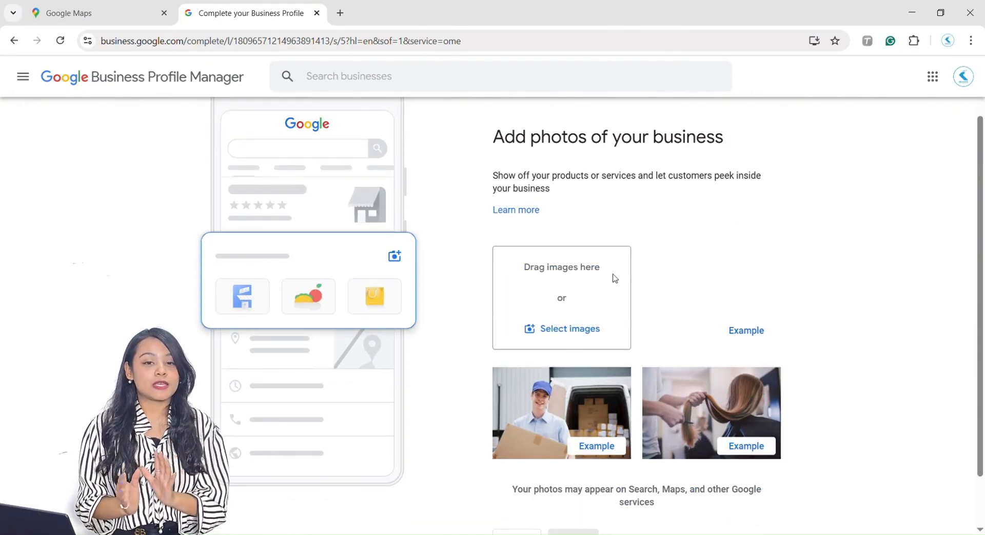
{"action": "scroll", "coordinate": [613, 285], "scroll_direction": "down", "scroll_amount": 1}
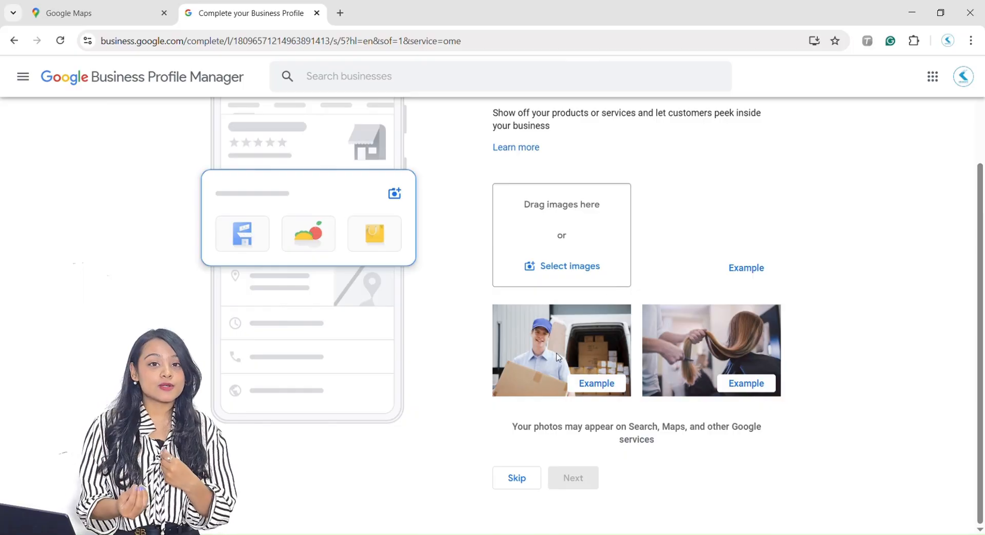
{"action": "left_click", "coordinate": [525, 485]}
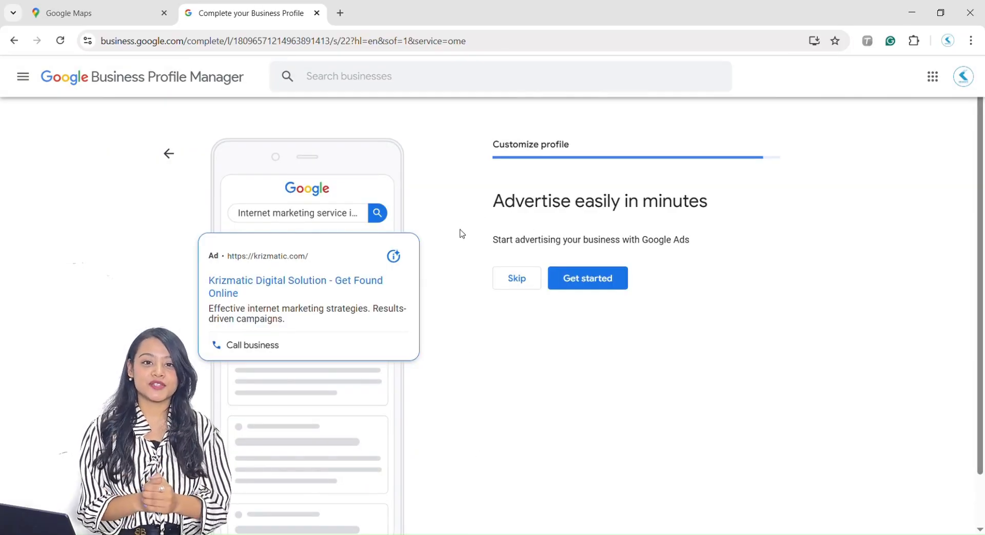
{"action": "left_click", "coordinate": [517, 281]}
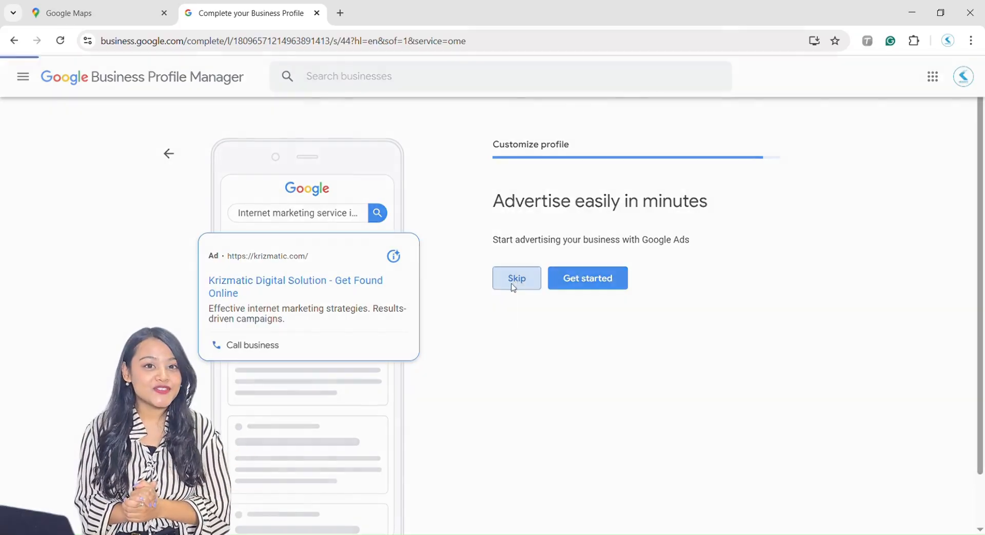
{"action": "scroll", "coordinate": [516, 354], "scroll_direction": "down", "scroll_amount": 1}
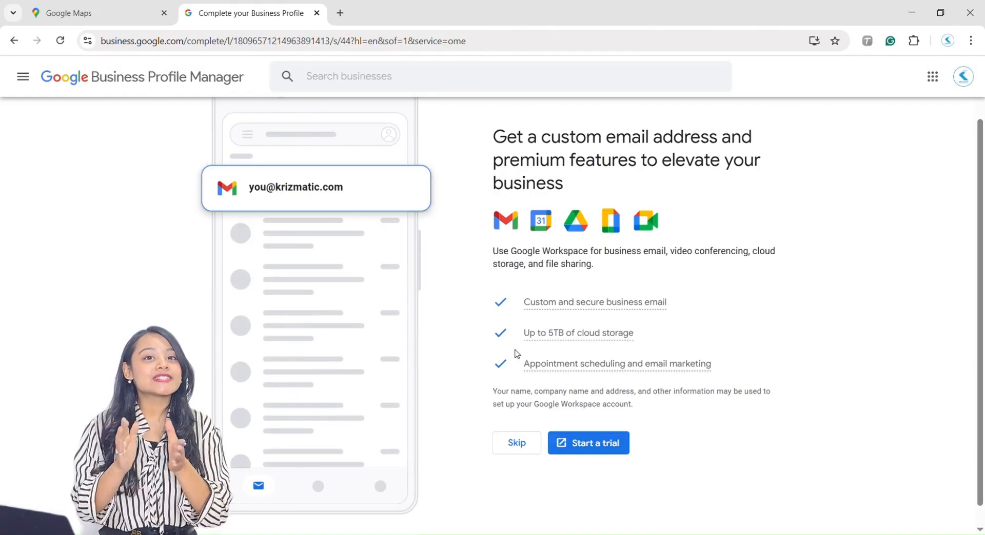
{"action": "left_click", "coordinate": [519, 444]}
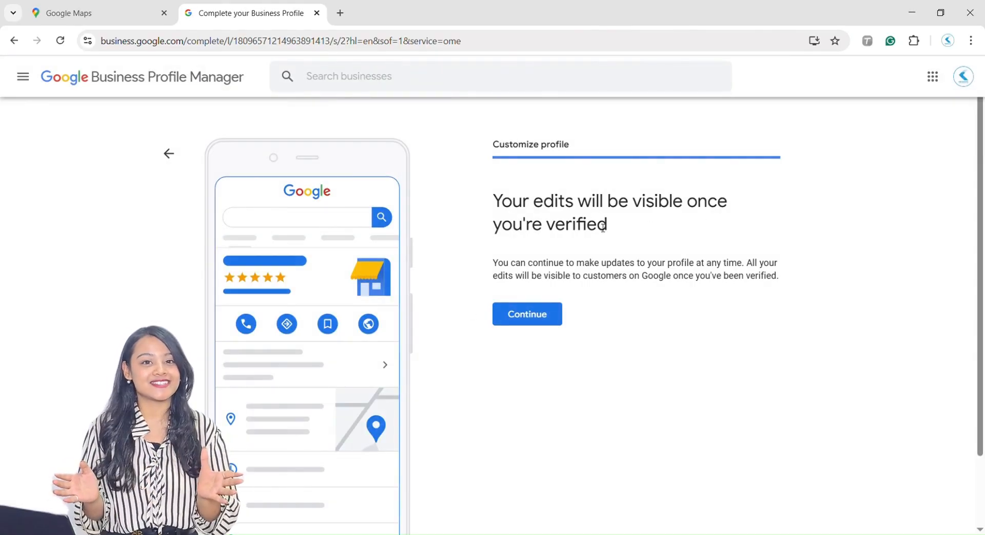
{"action": "left_click", "coordinate": [533, 329]}
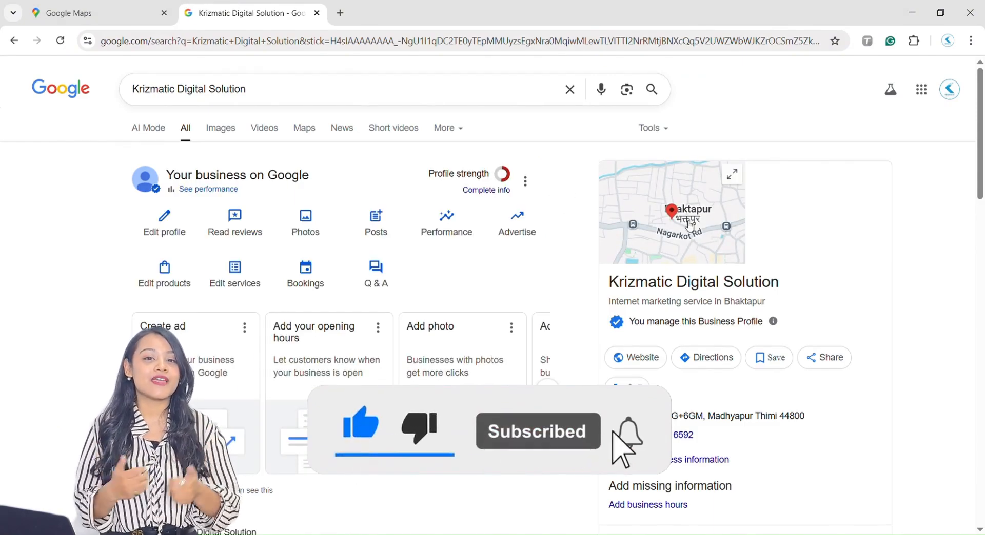
{"action": "scroll", "coordinate": [687, 233], "scroll_direction": "down", "scroll_amount": 3}
{"action": "scroll", "coordinate": [688, 233], "scroll_direction": "up", "scroll_amount": 3}
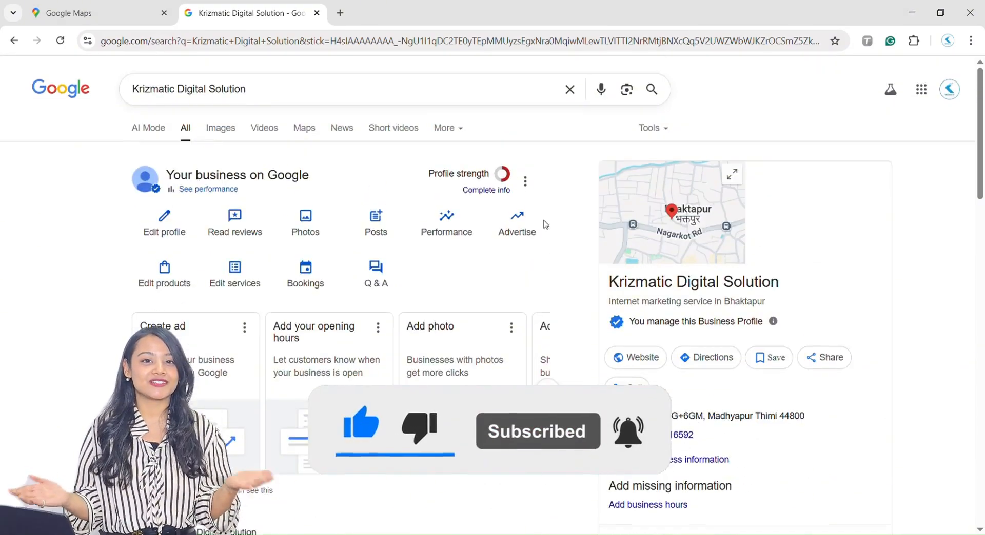